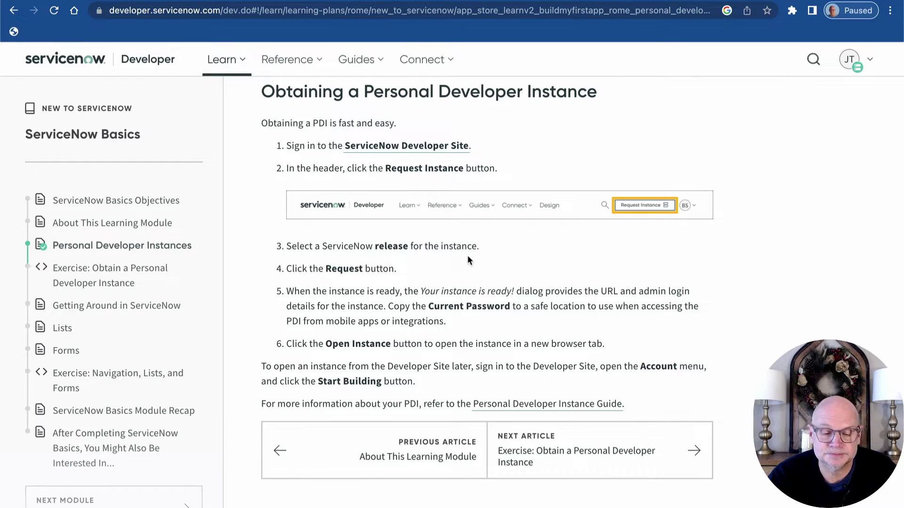
Load developer.servicenow.com in a new Chrome window, using the address-bar suggestion.
key("super+t")
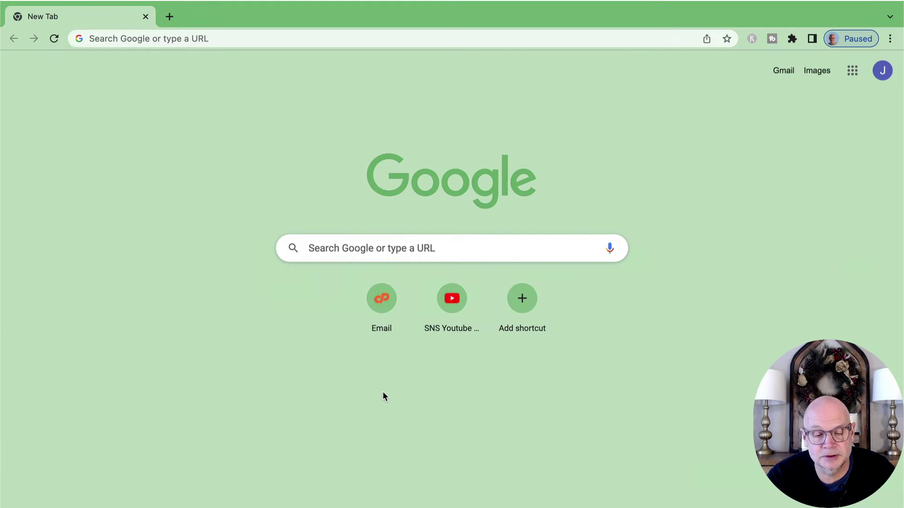
left_click(163, 40)
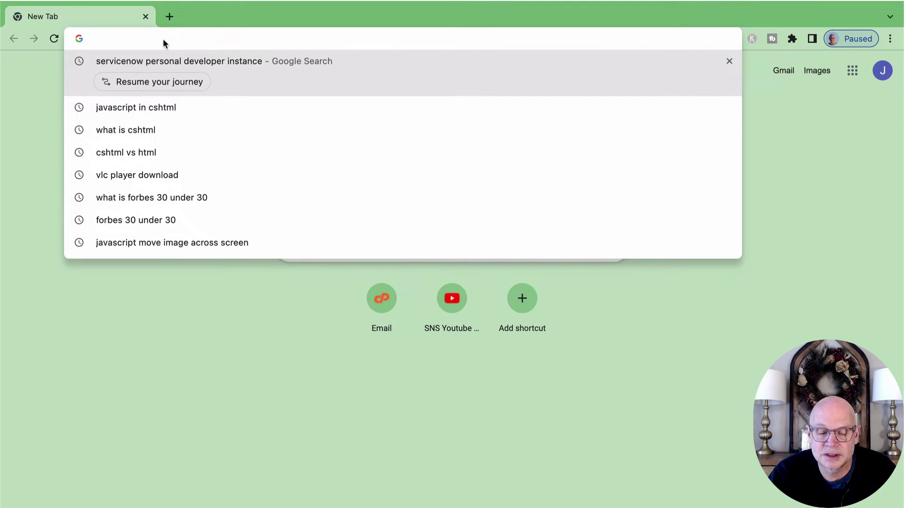
type("developer.servicenow.com")
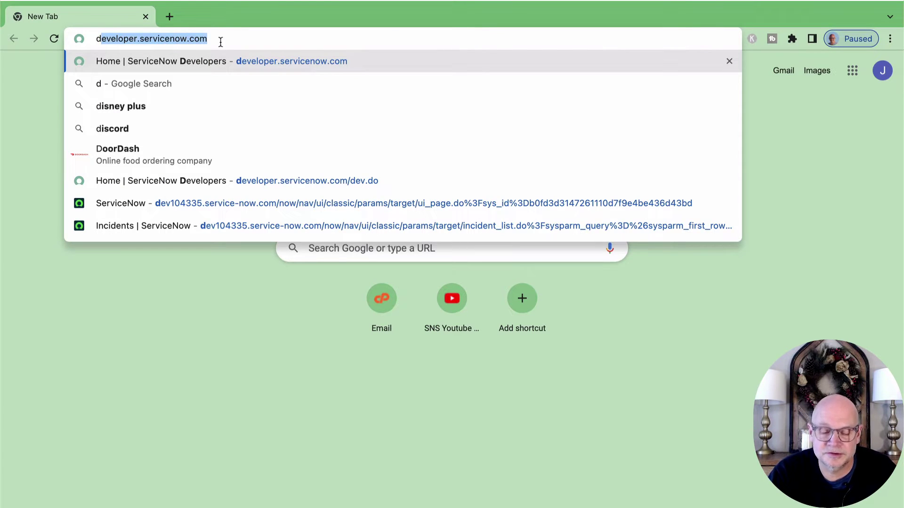
key("Right")
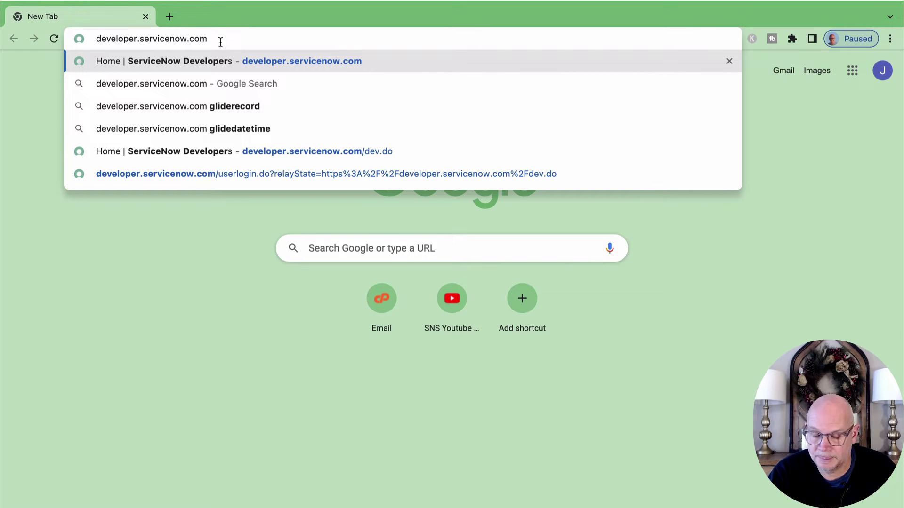
key("Return")
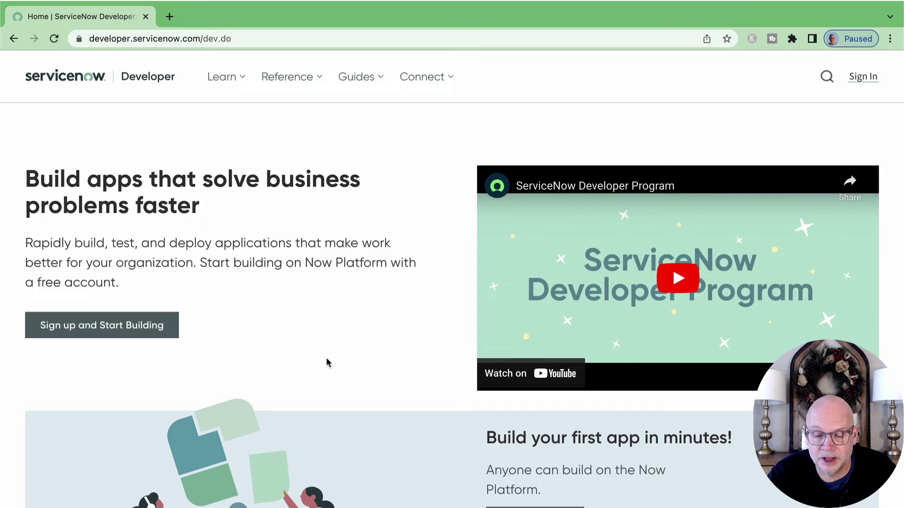
scroll(326, 359, "down", 5)
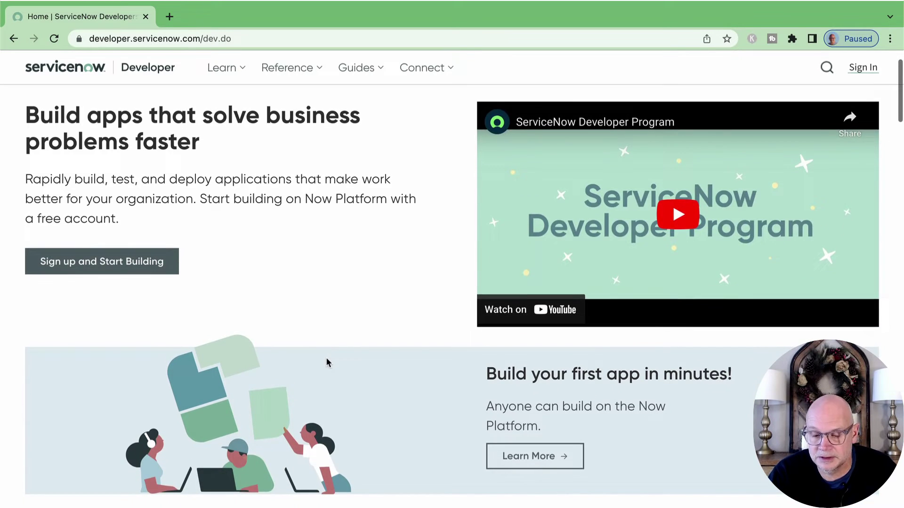
scroll(328, 361, "down", 10)
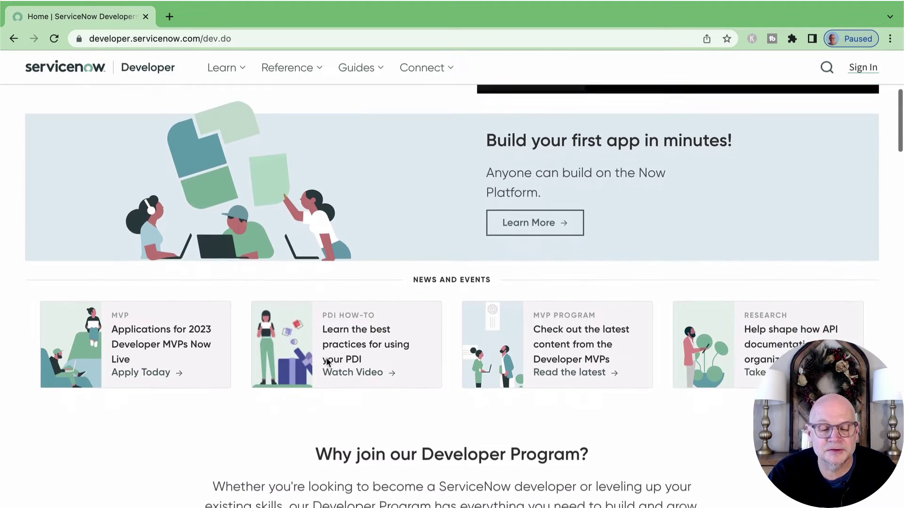
scroll(328, 363, "down", 5)
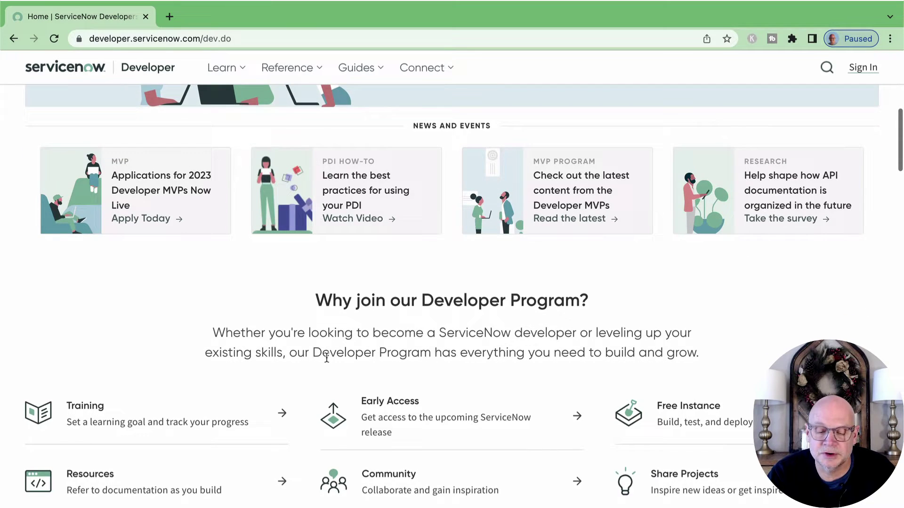
scroll(326, 358, "down", 2)
scroll(328, 362, "down", 3)
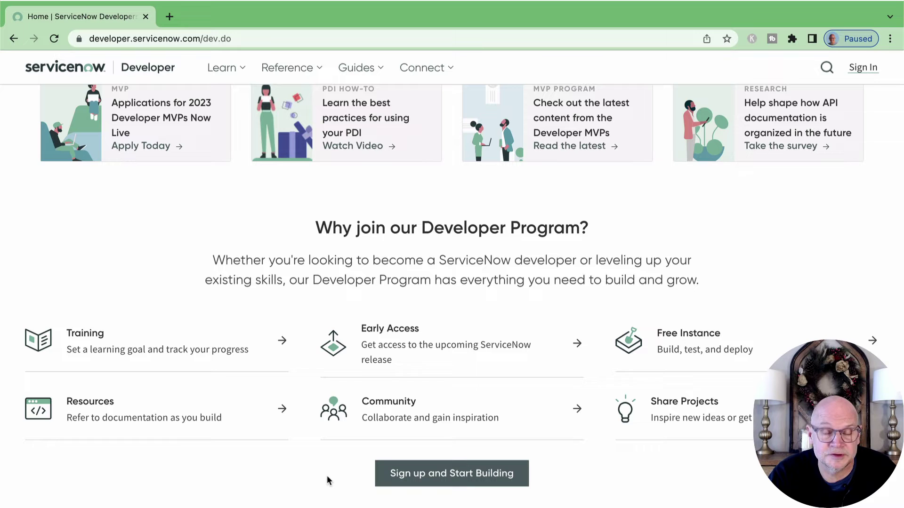
scroll(327, 476, "up", 10)
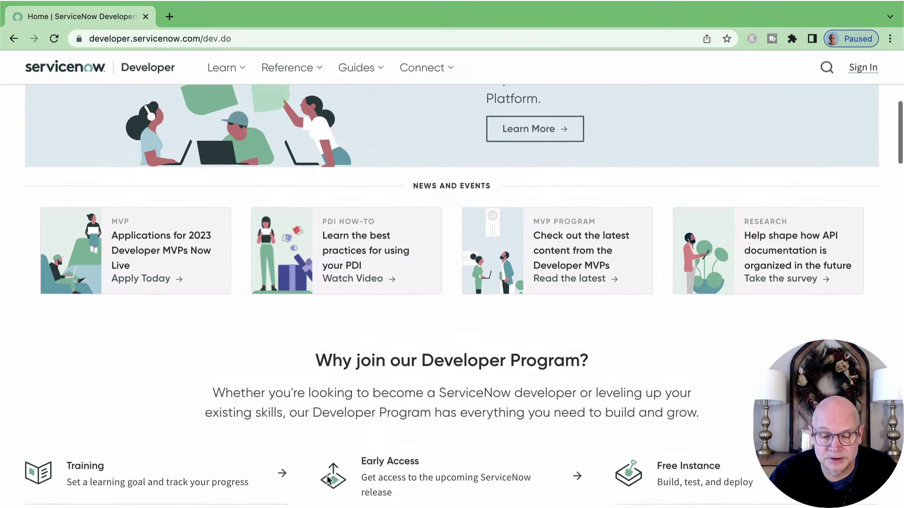
scroll(327, 476, "up", 7)
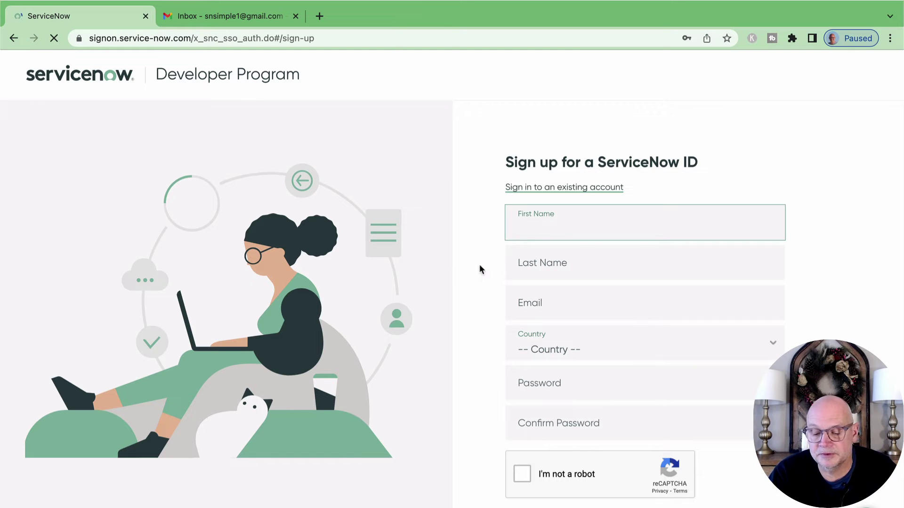
Fill the sign-up form with first and last name, e-mail, country United States and password.
left_click(540, 219)
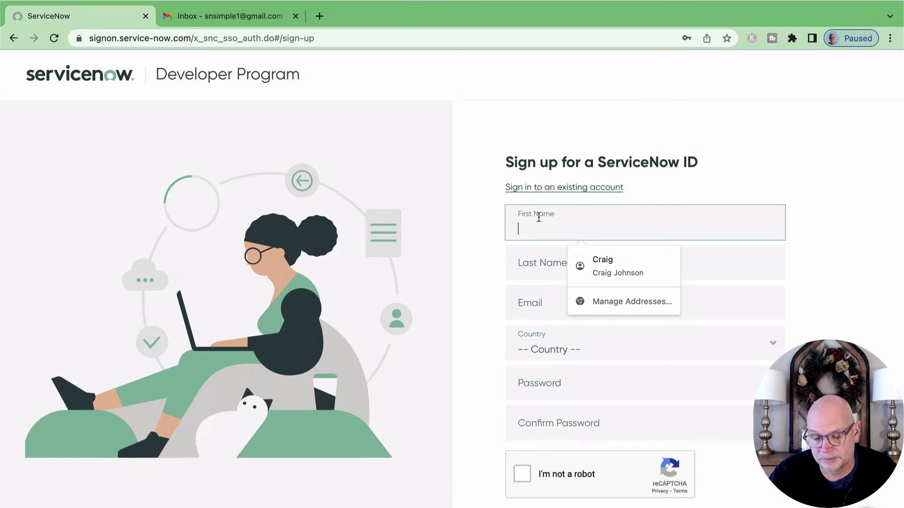
key("Tab")
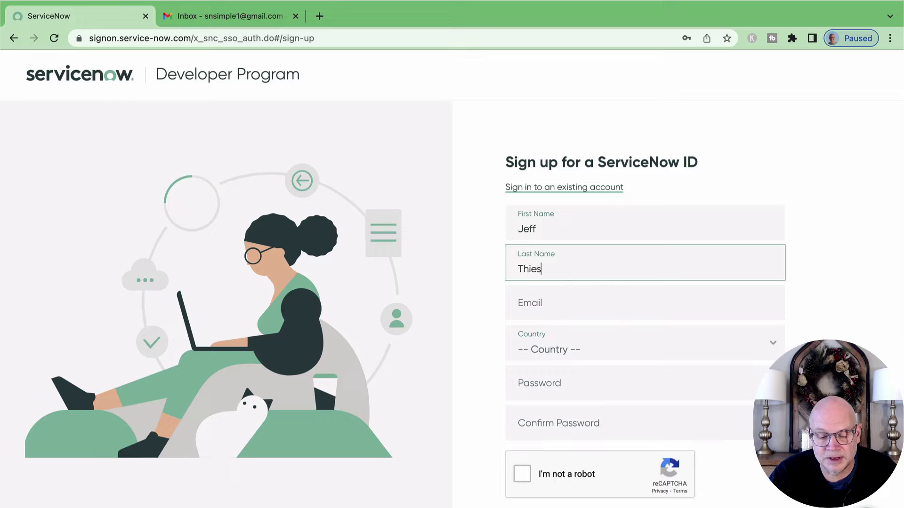
key("Tab")
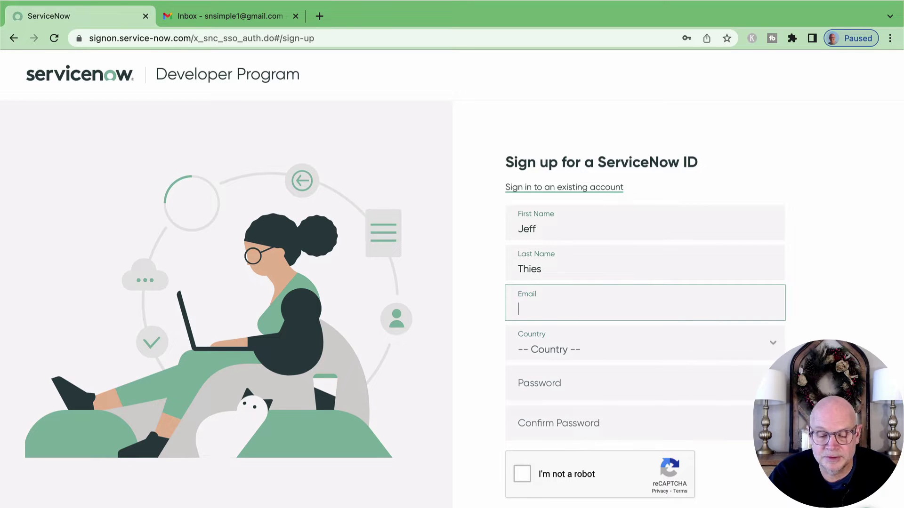
key("super+v")
key("Tab")
type("us")
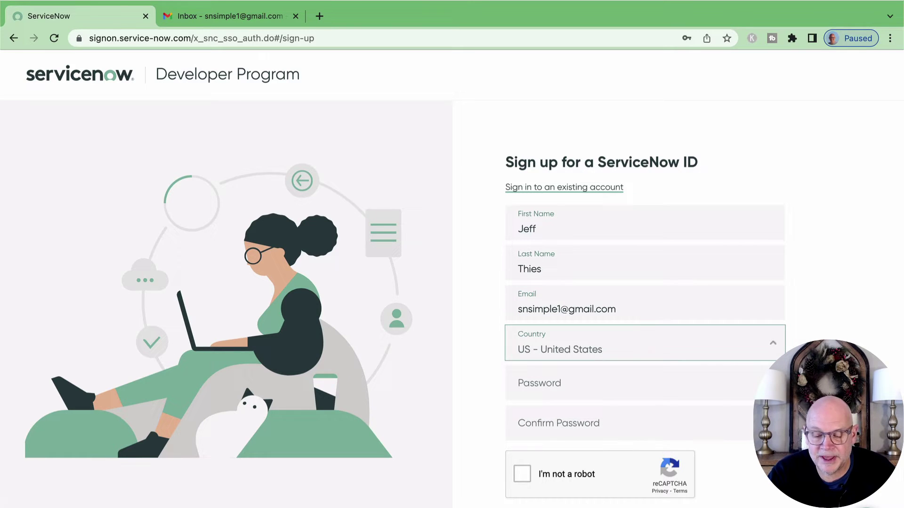
key("Tab")
key("super+v")
key("Tab")
key("super+v")
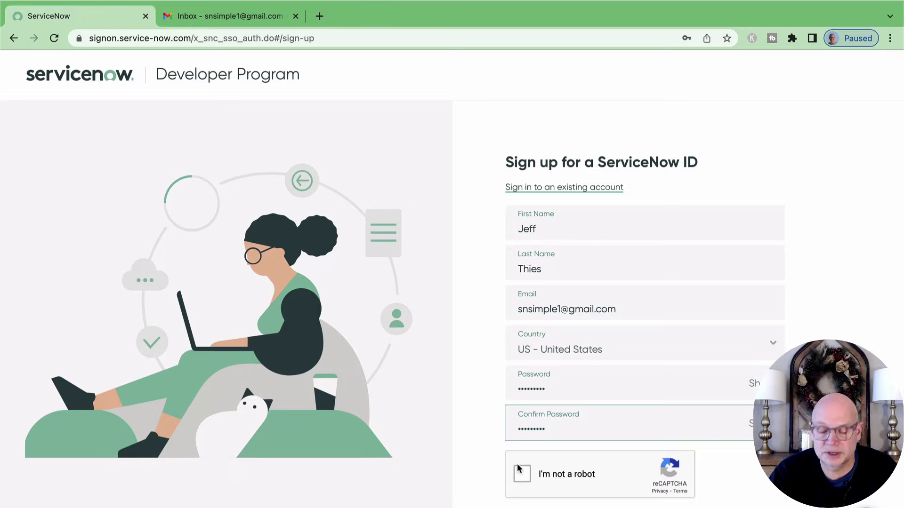
Pass the reCAPTCHA check, accept the terms, and submit the registration.
left_click(522, 474)
scroll(521, 475, "down", 3)
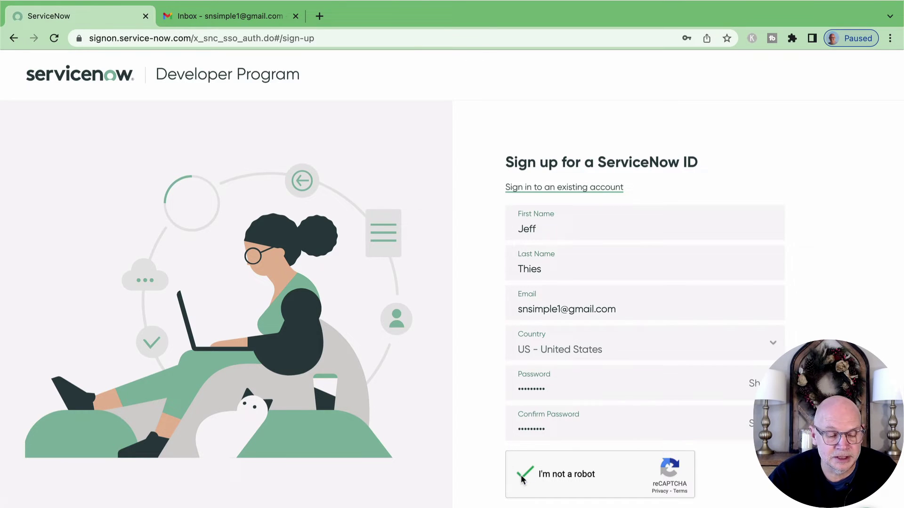
left_click(511, 433)
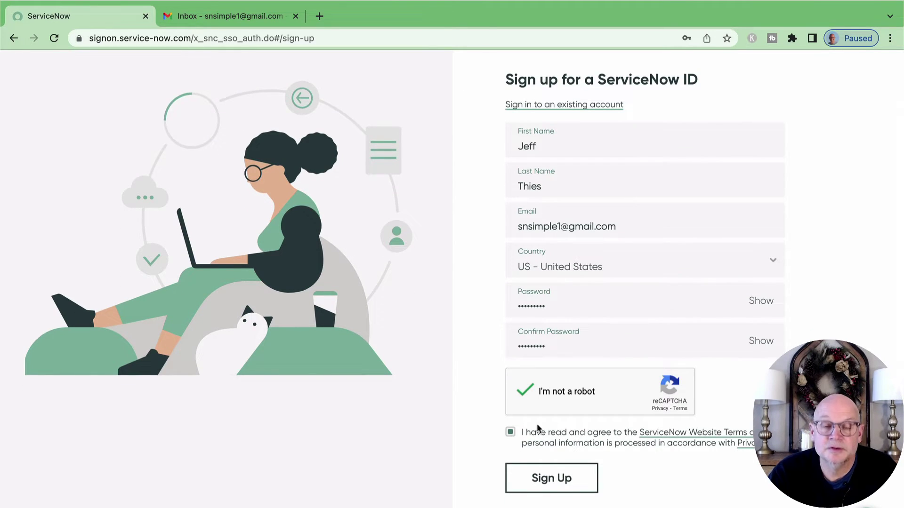
left_click(552, 480)
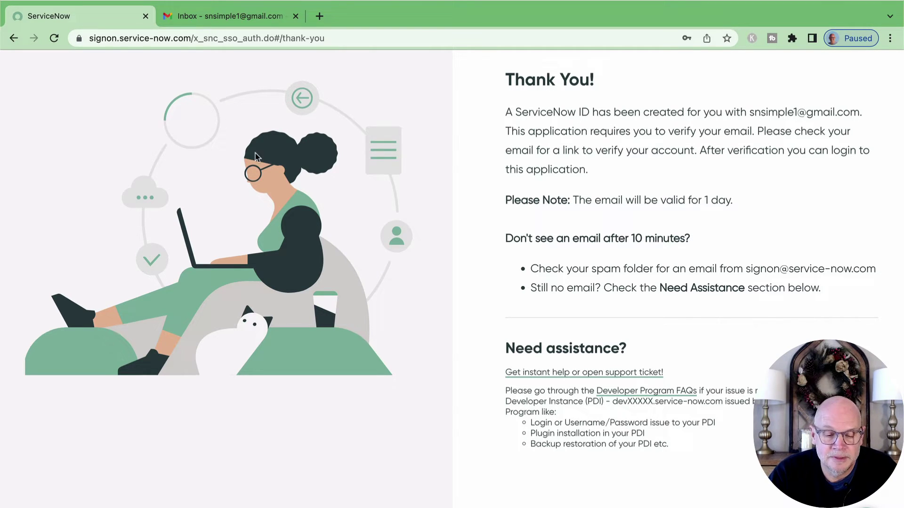
Open the 'Verify your ServiceNow ID!' e-mail in Gmail and confirm with Verify Email.
left_click(228, 16)
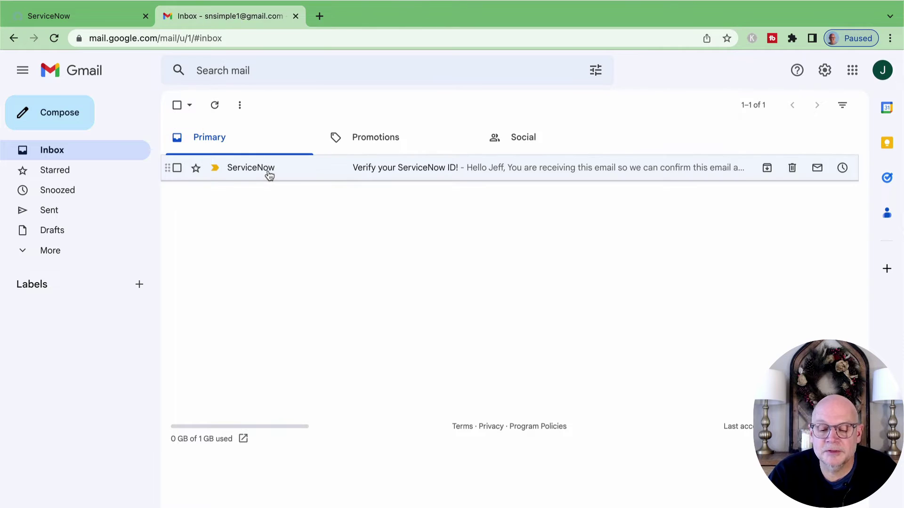
left_click(269, 171)
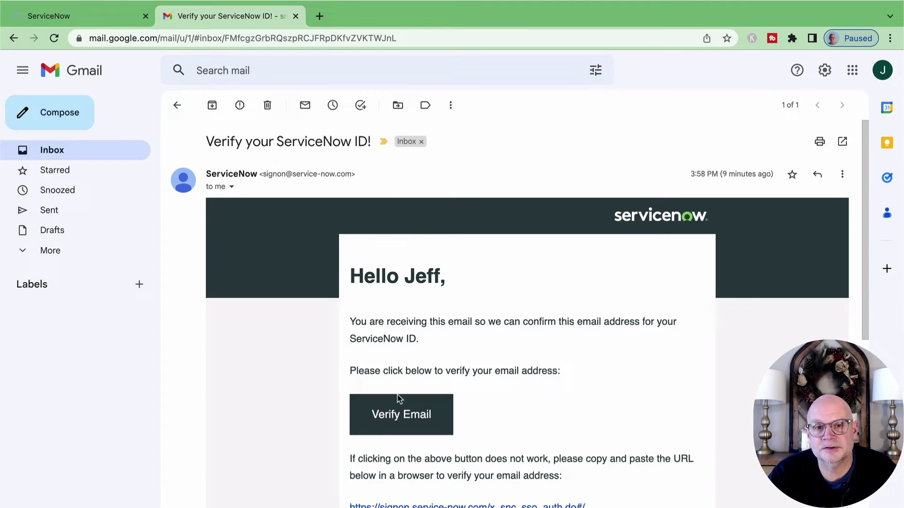
left_click(395, 418)
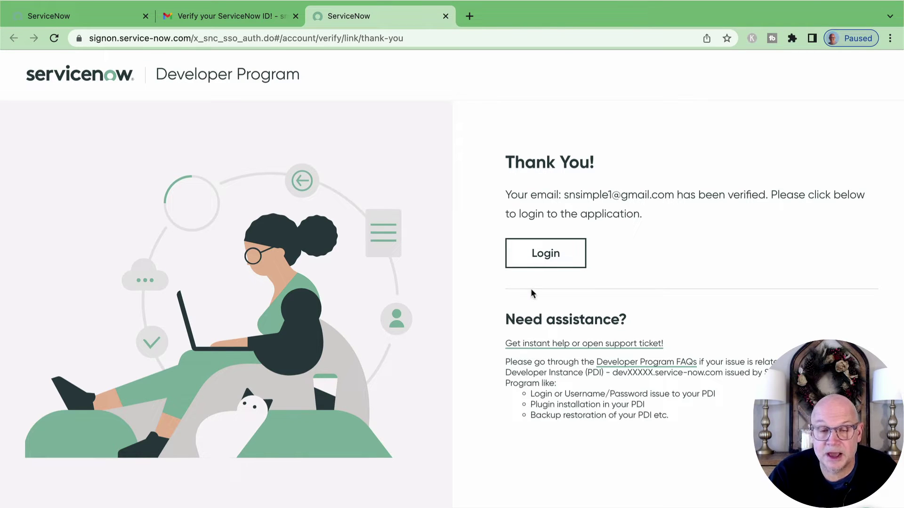
Sign in to the Developer Portal with the saved e-mail and password.
left_click(556, 260)
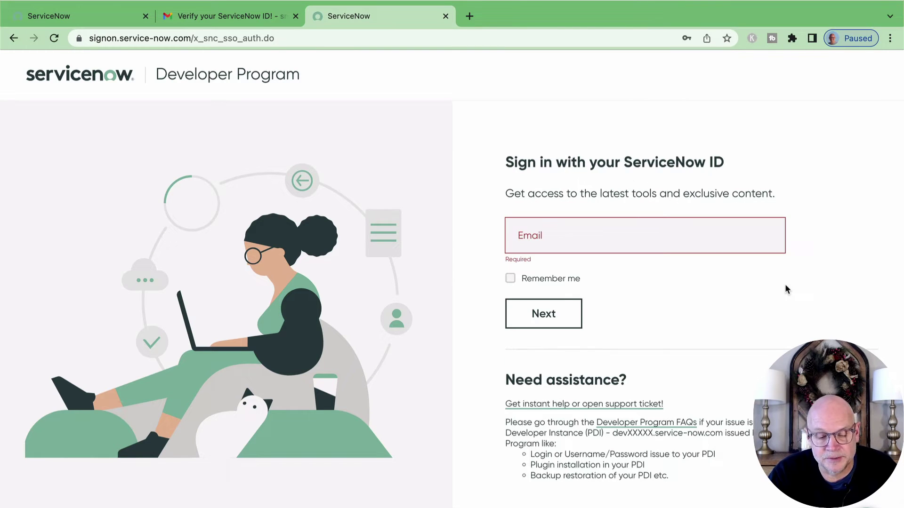
left_click(550, 304)
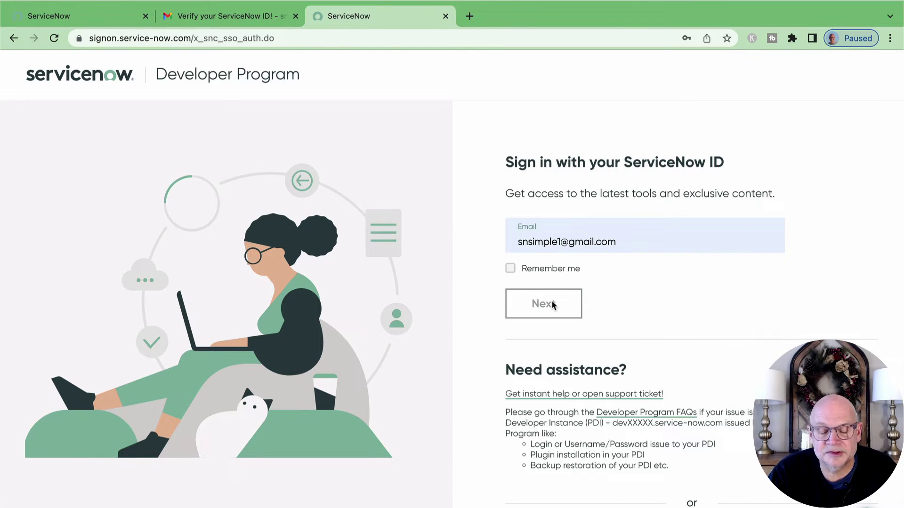
left_click(550, 324)
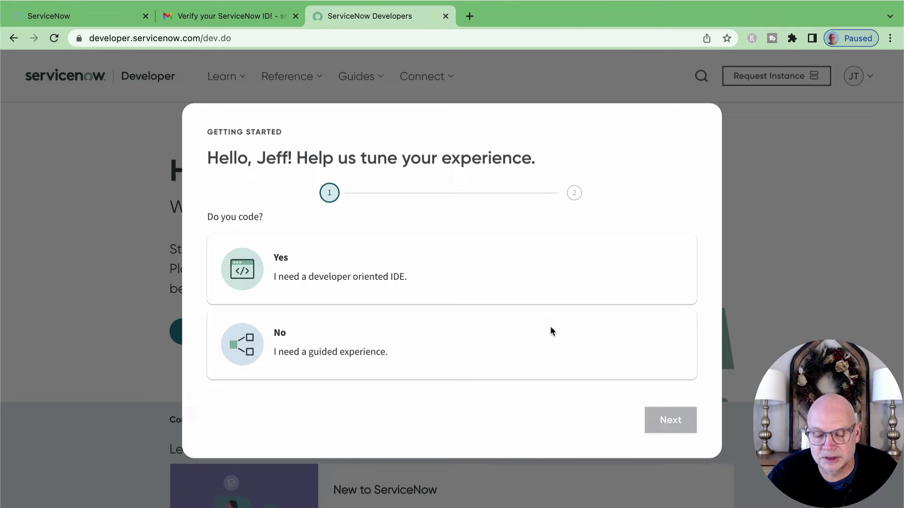
Answer Yes to writing code, pick the Developer role, accept the terms, and finish setup.
left_click(332, 278)
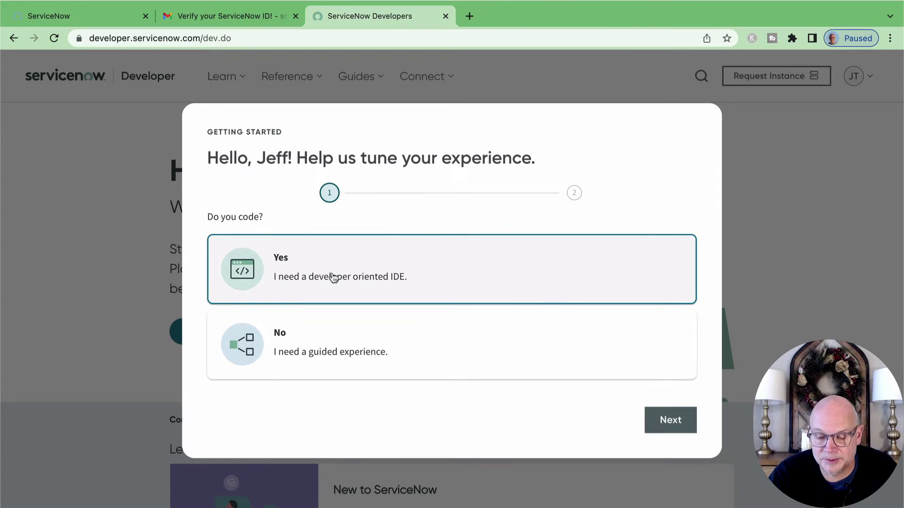
left_click(662, 424)
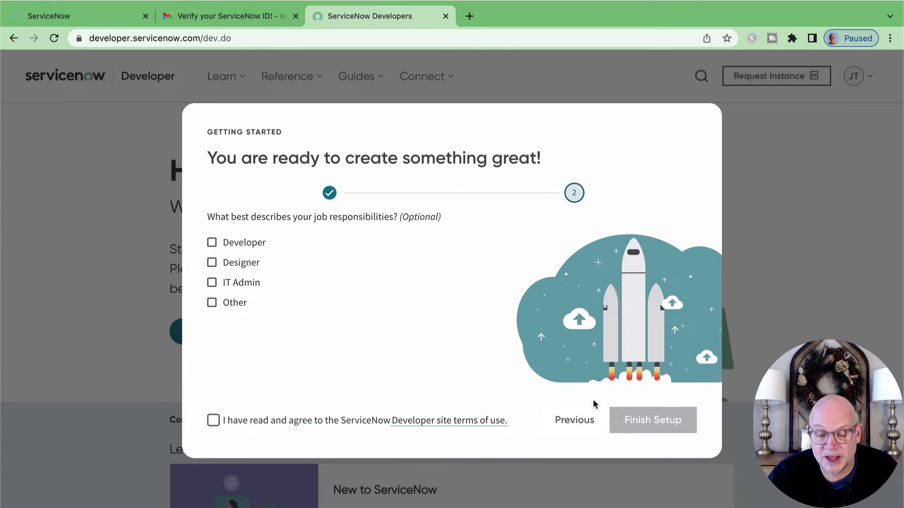
left_click(213, 244)
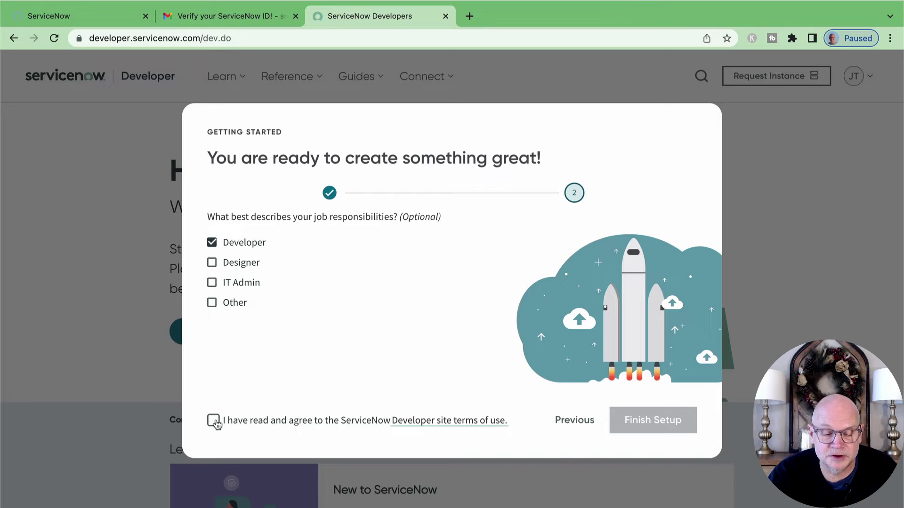
left_click(215, 422)
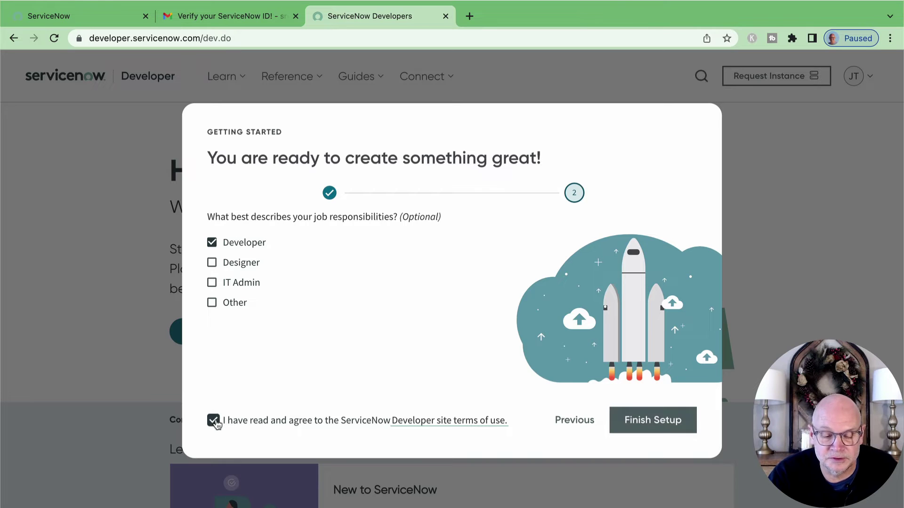
left_click(658, 422)
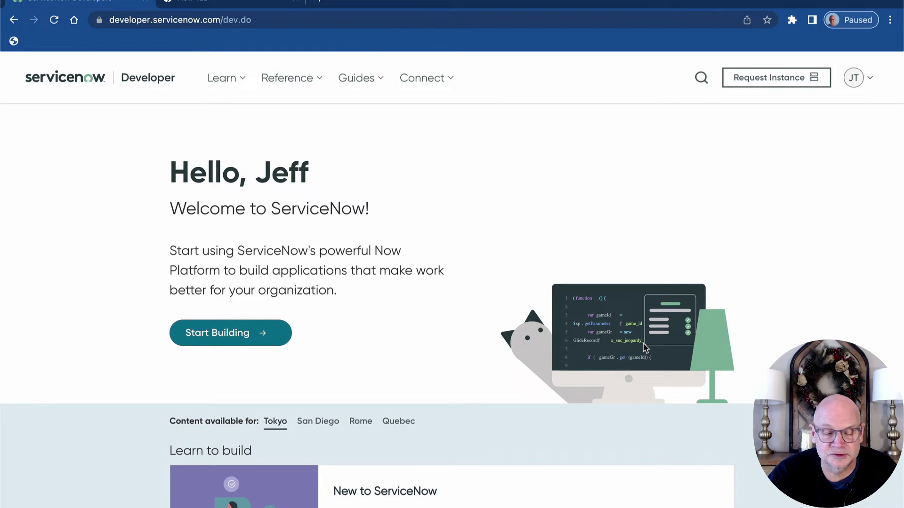
Request a personal developer instance on the Tokyo release via Start Building.
left_click(237, 335)
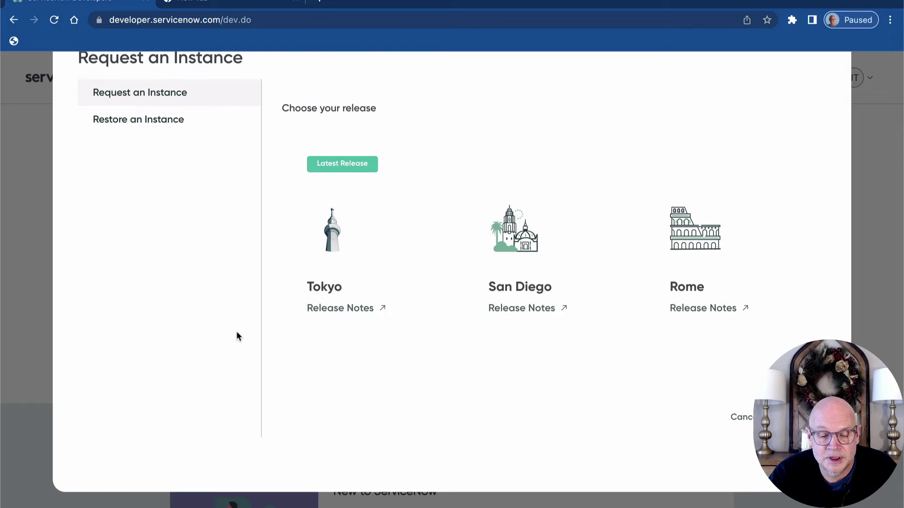
left_click(323, 265)
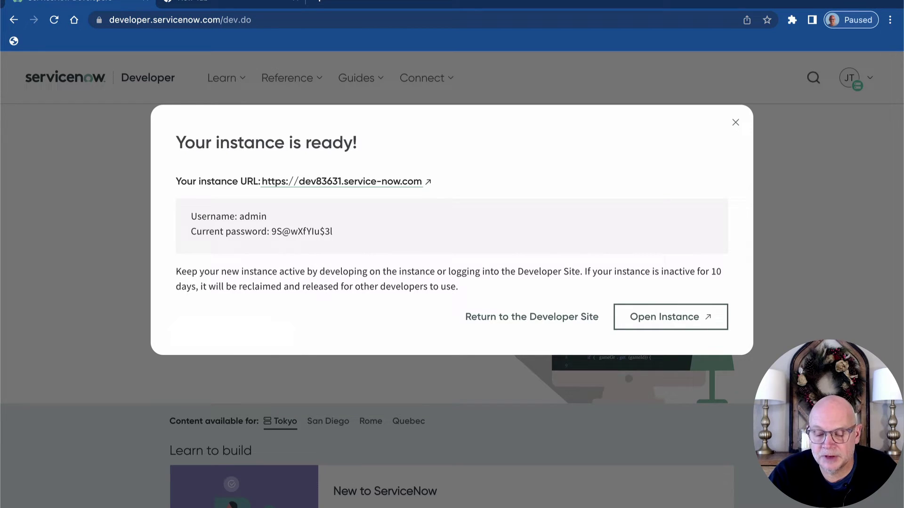
Open the new instance and check the avatar menu shows System Administrator.
left_click(670, 317)
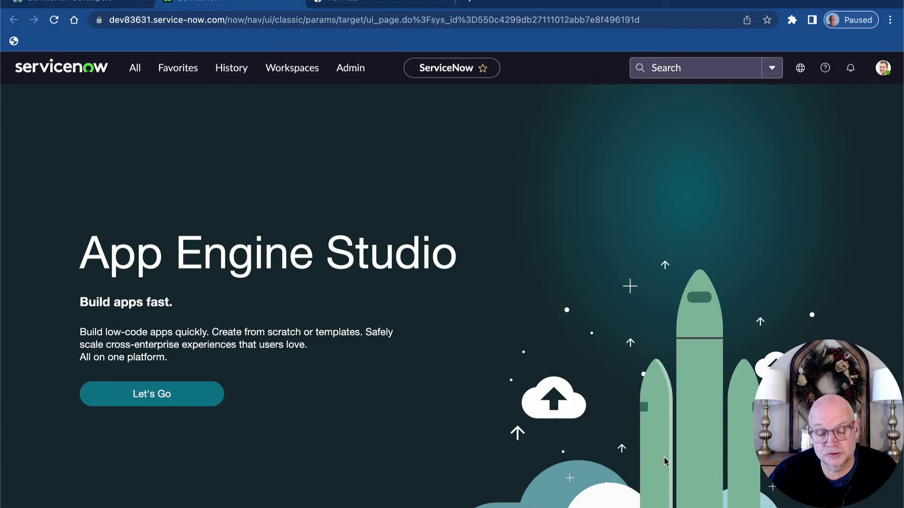
left_click(884, 71)
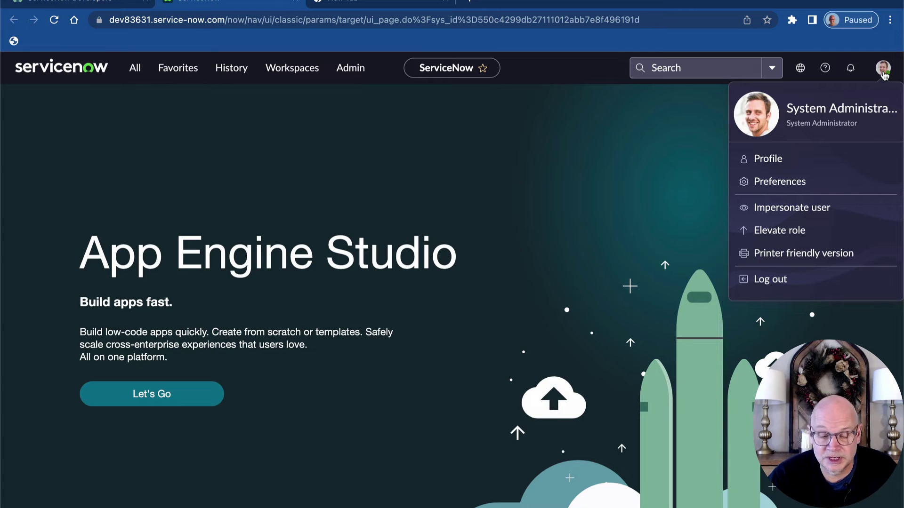
left_click(678, 139)
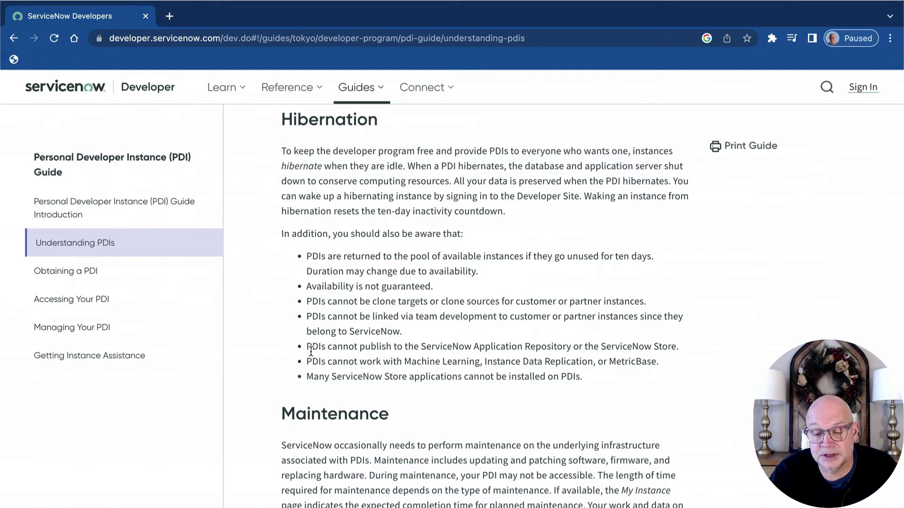
scroll(311, 351, "up", 5)
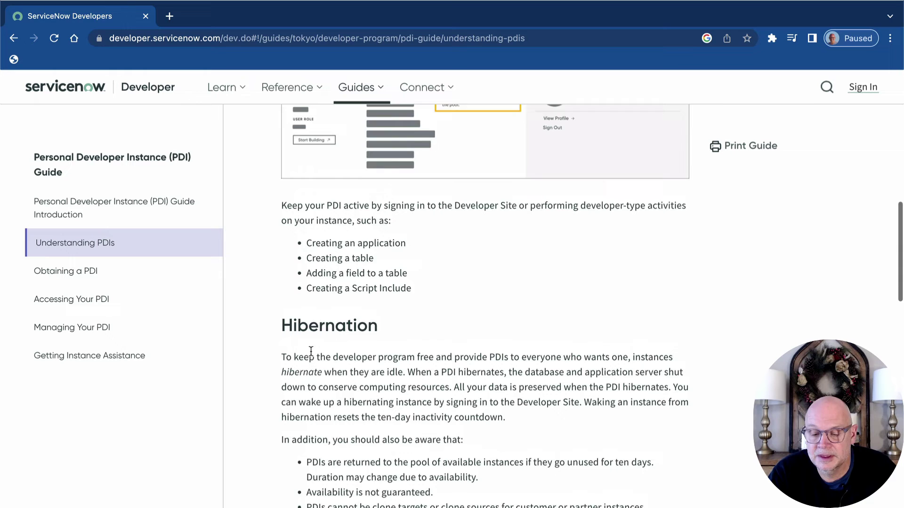
scroll(311, 351, "up", 6)
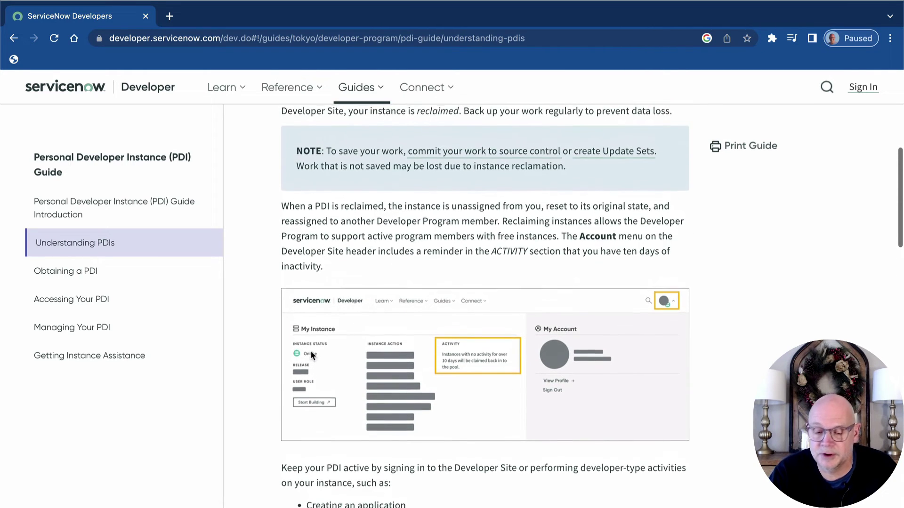
scroll(310, 353, "up", 2)
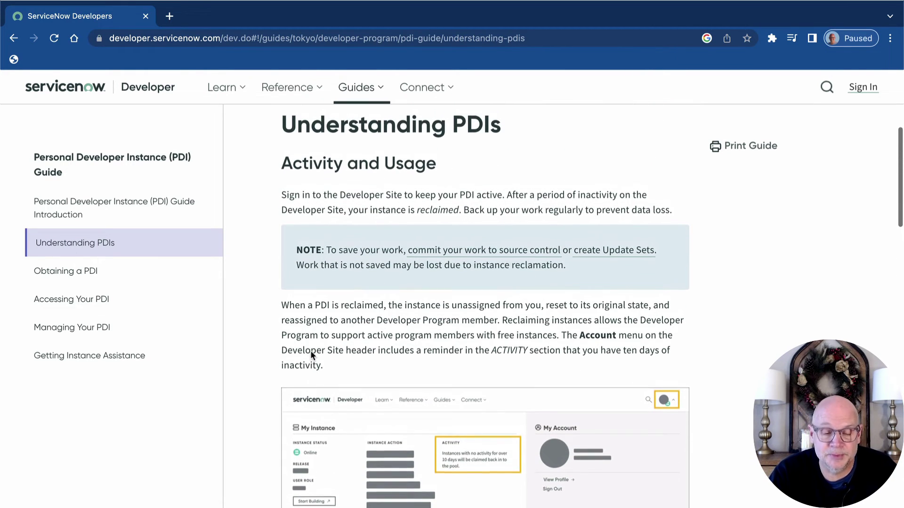
scroll(310, 351, "up", 1)
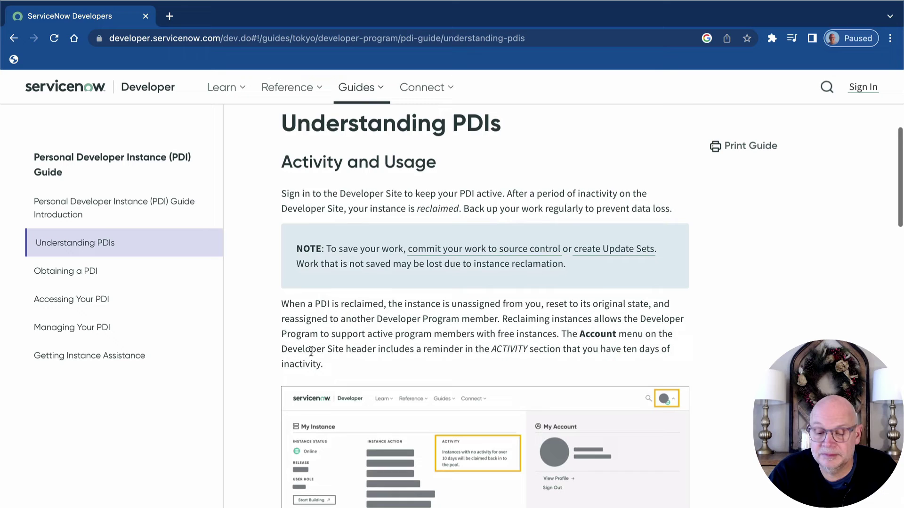
scroll(311, 351, "down", 2)
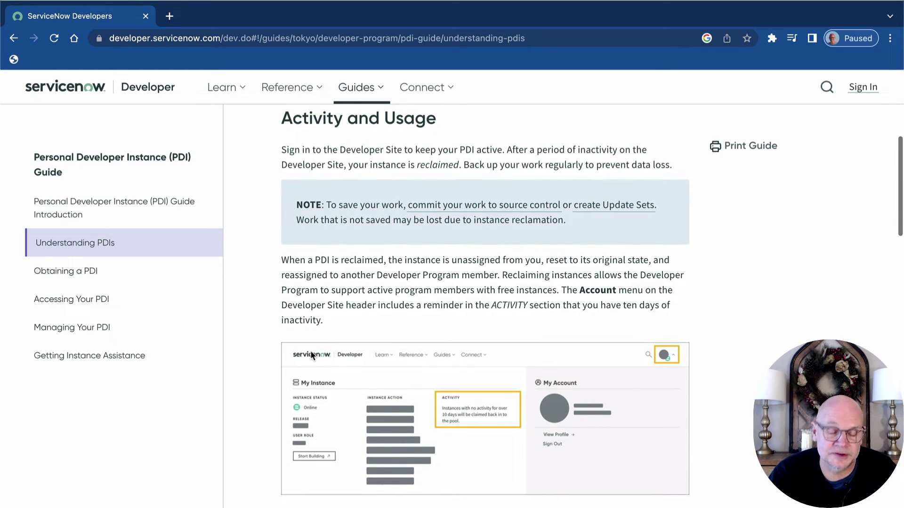
scroll(311, 351, "down", 2)
scroll(310, 351, "down", 1)
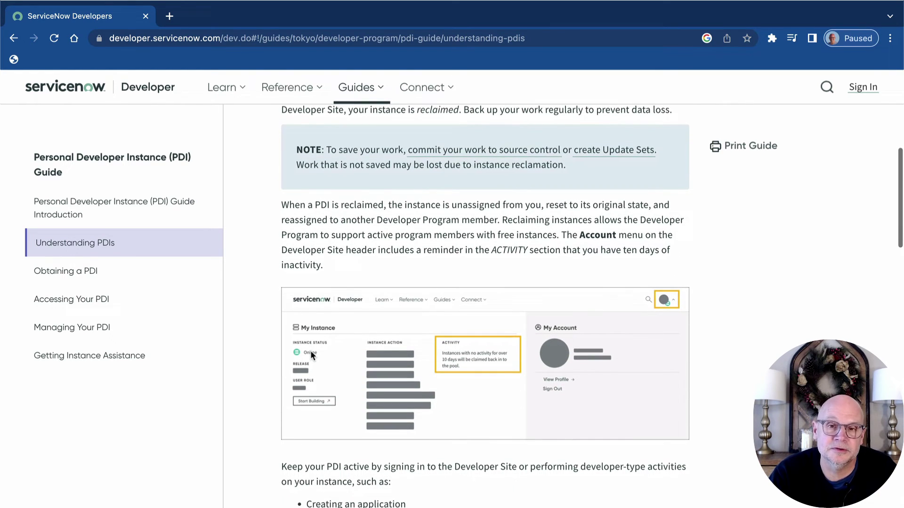
scroll(310, 351, "down", 1)
scroll(309, 351, "down", 1)
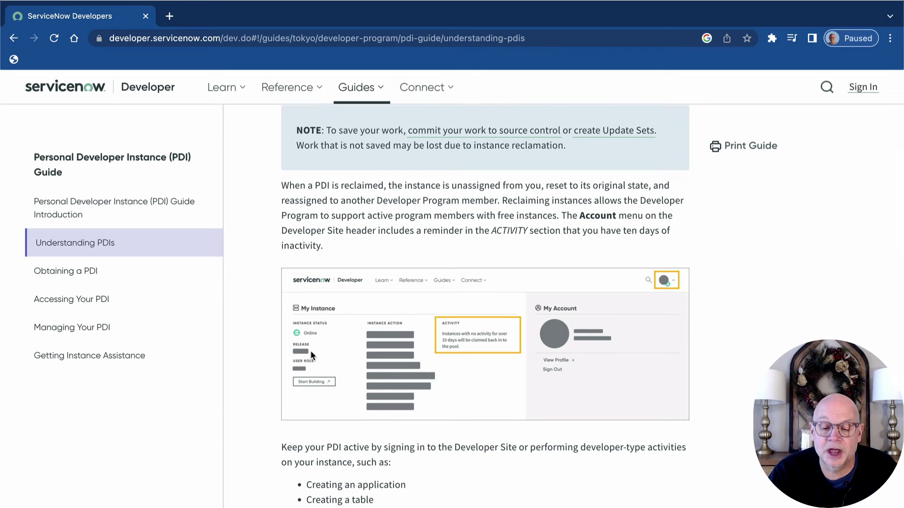
scroll(310, 351, "down", 2)
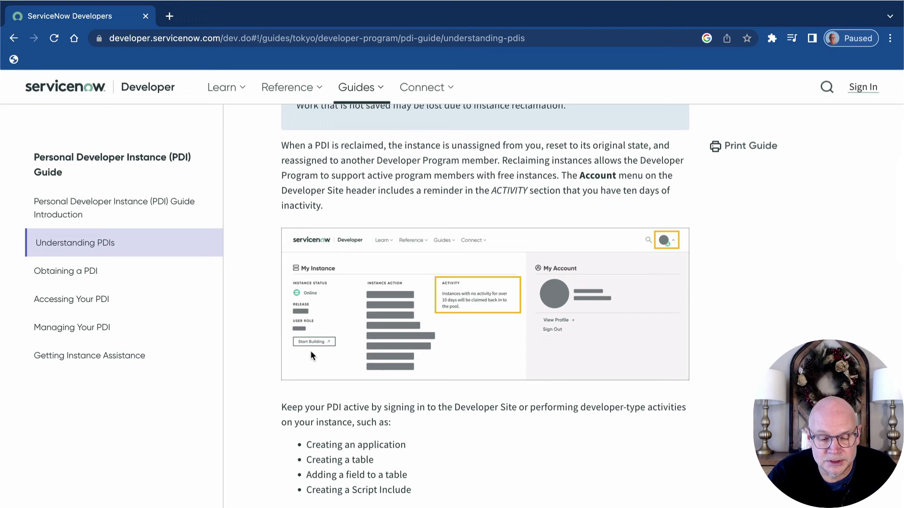
scroll(309, 350, "up", 4)
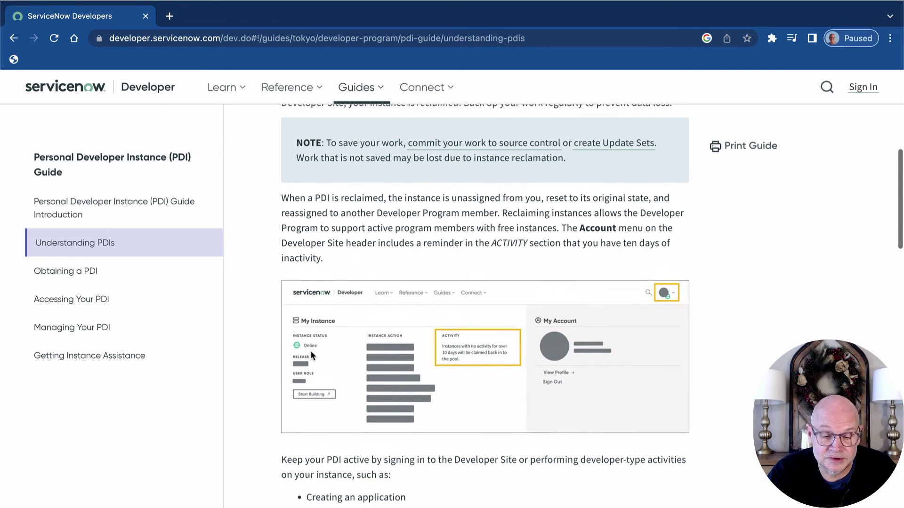